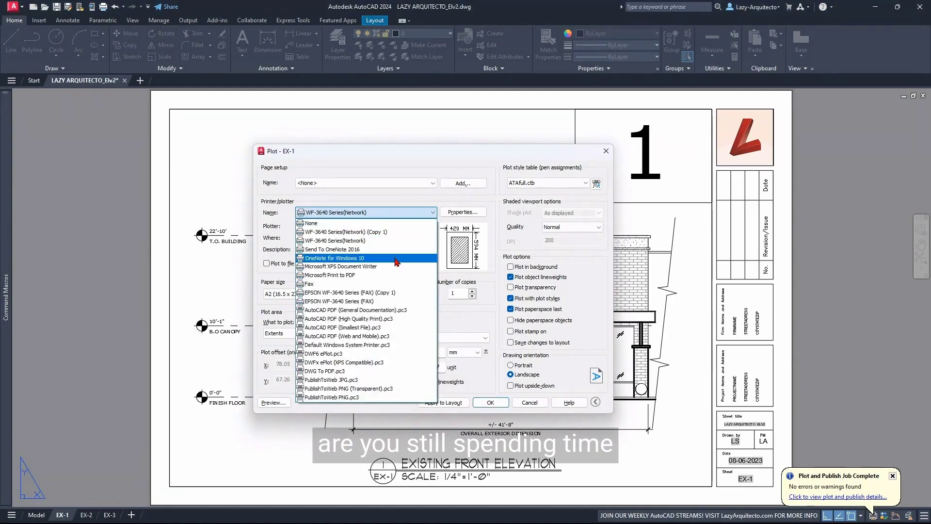
Choose DWG To PDF.pc3 as the EX-1 plotter, leaving paper size at ISO full bleed A2.
click(371, 371)
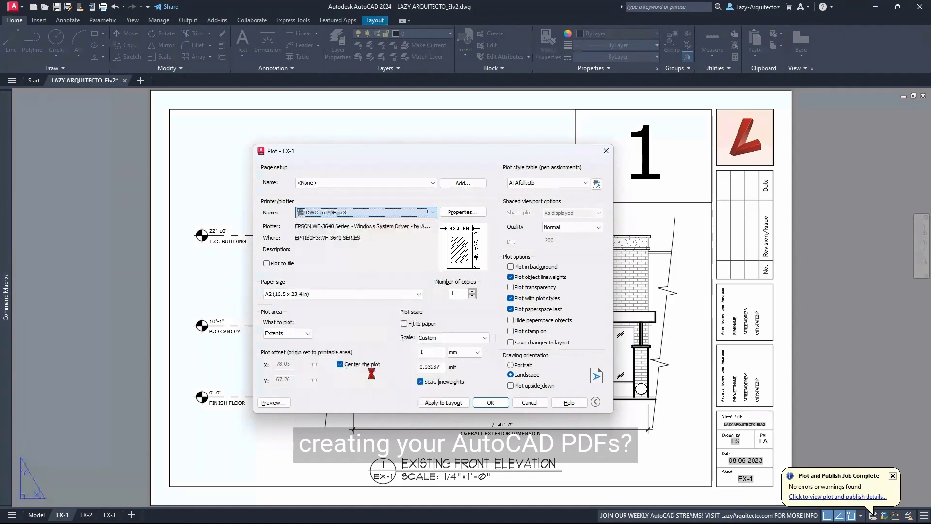
click(357, 294)
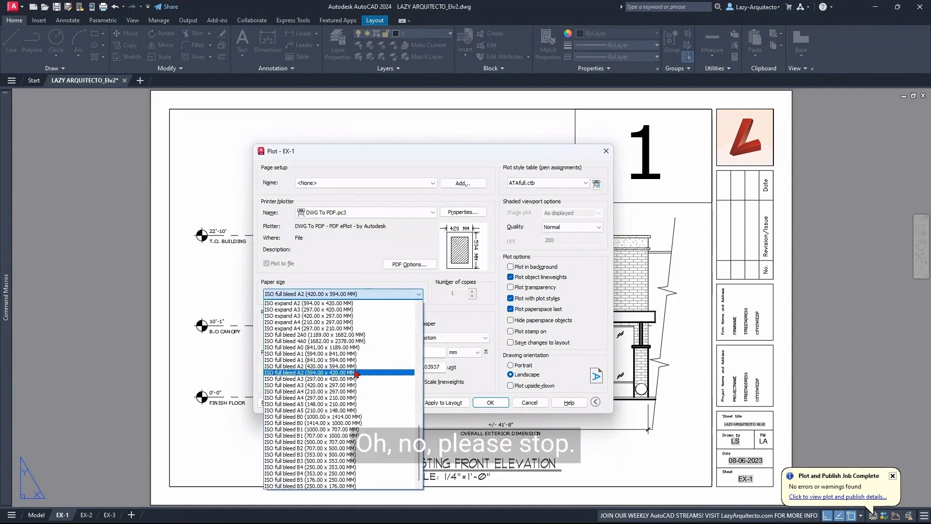
scroll(358, 364, up, 15)
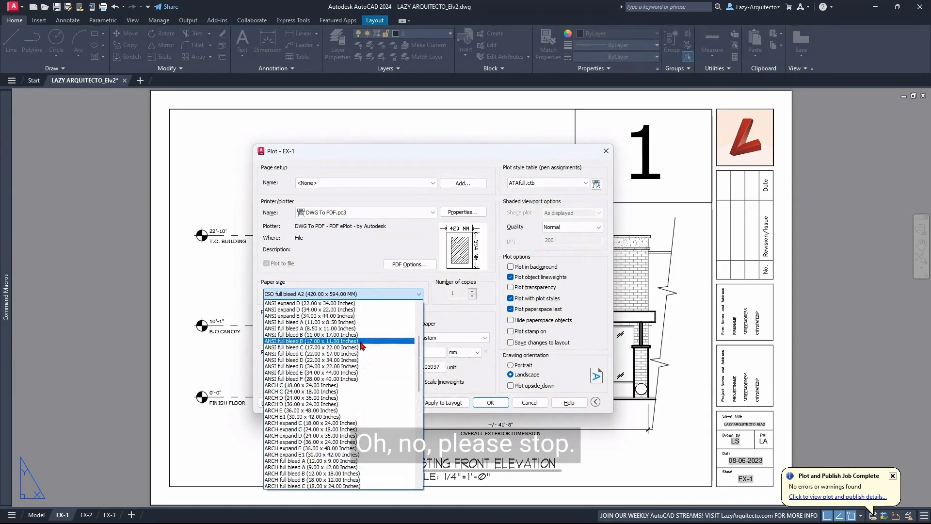
key(Escape)
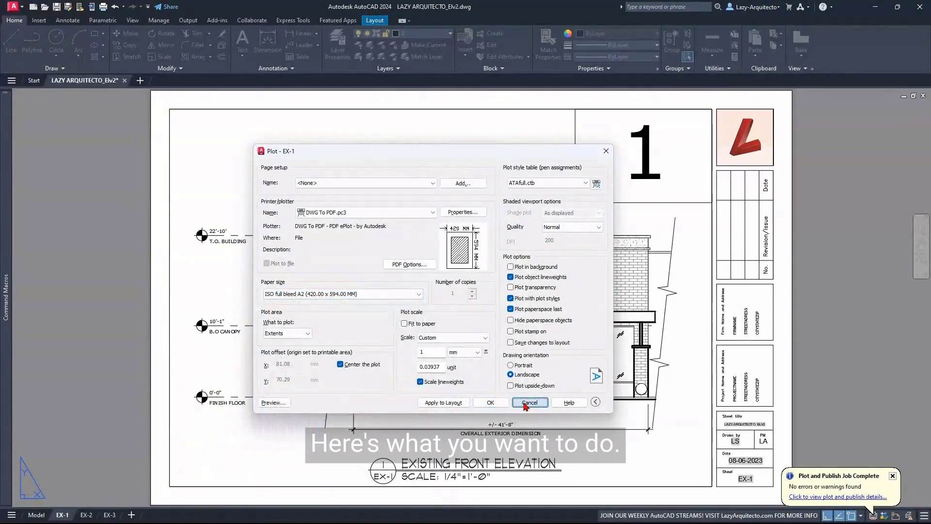
Cancel plotting, run the LazyDWGtoPDF macro, and open the published EX-1 PDF.
click(530, 402)
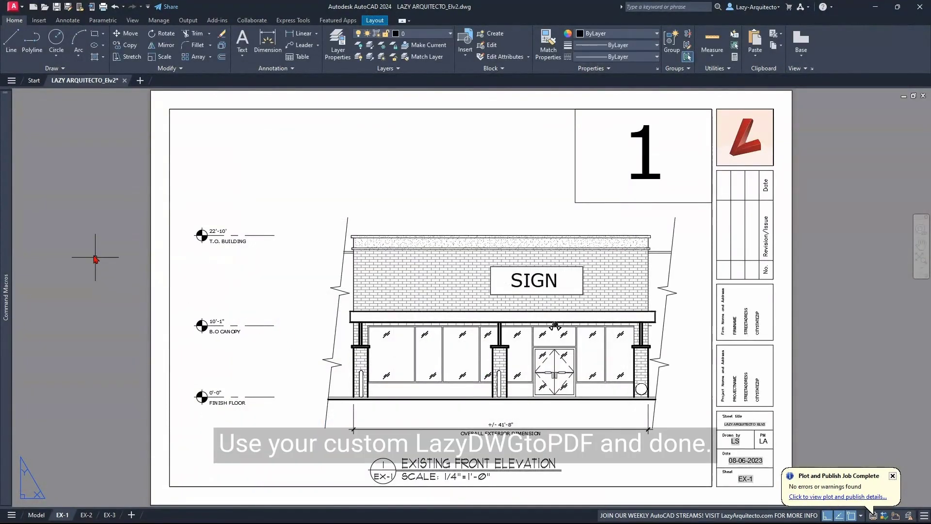
mouse_move(9, 197)
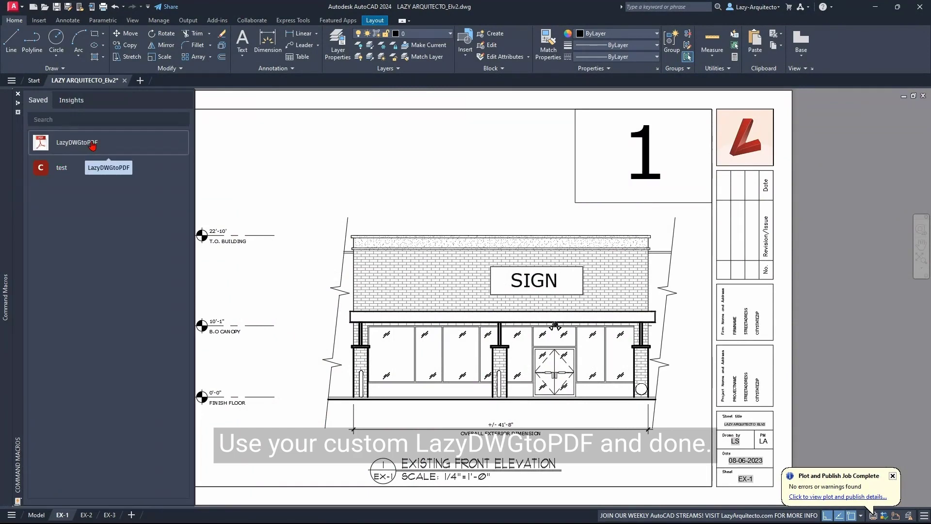
click(92, 145)
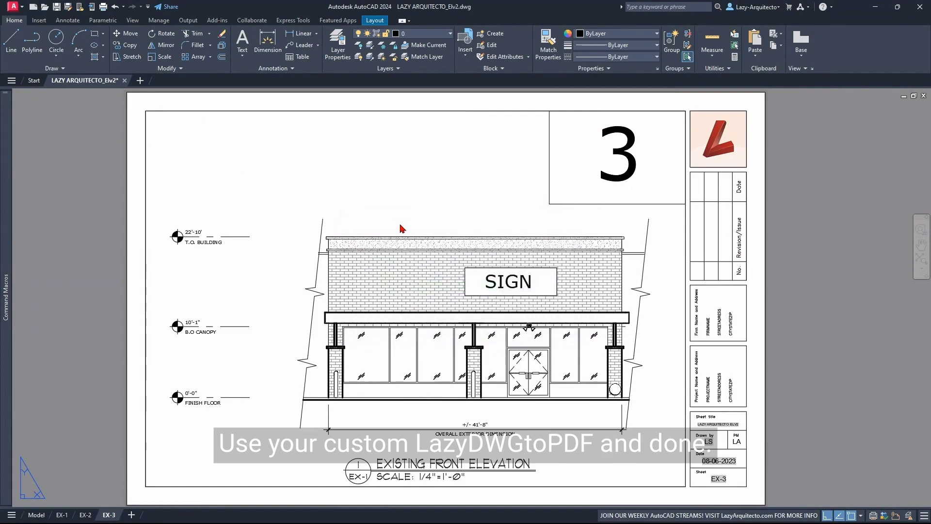
click(515, 281)
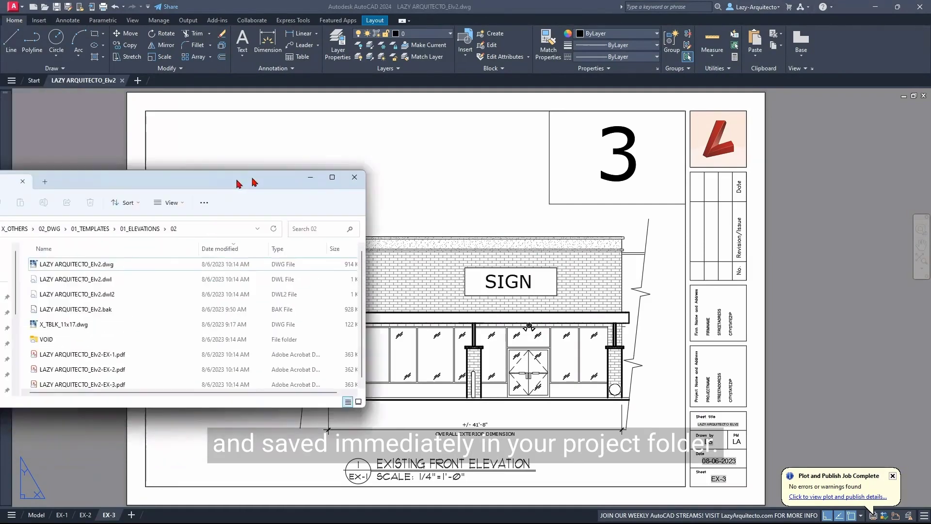
drag(262, 176, 504, 9)
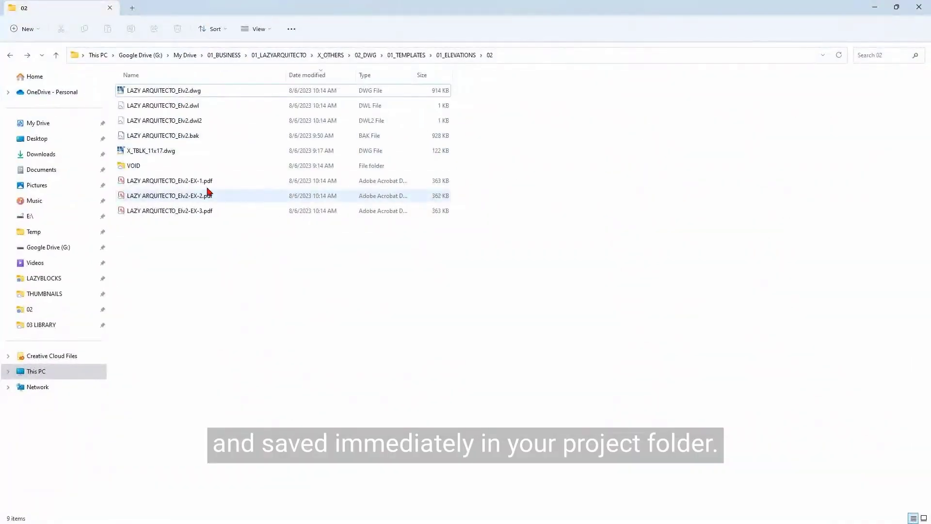
double_click(183, 180)
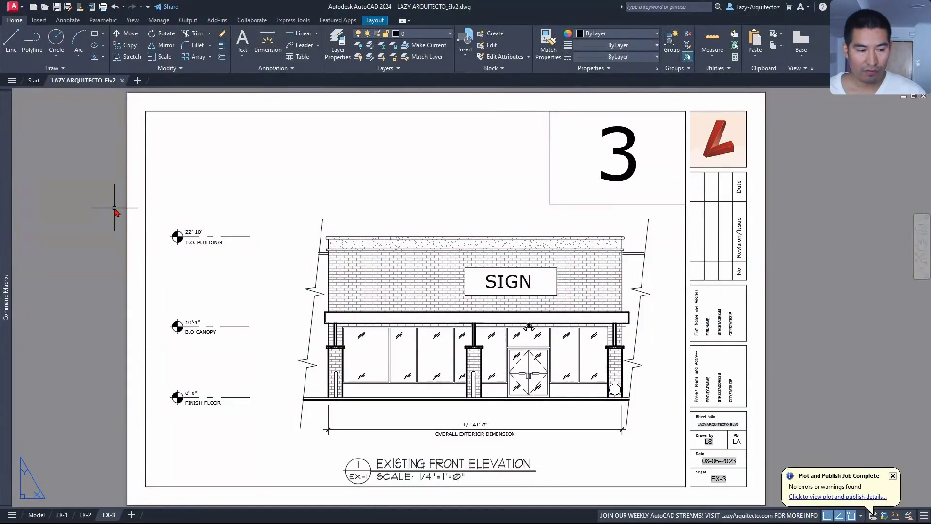
Dock the Command Macros palette via COMMANDMACROS and bring up options for the 'test' macro.
mouse_move(8, 128)
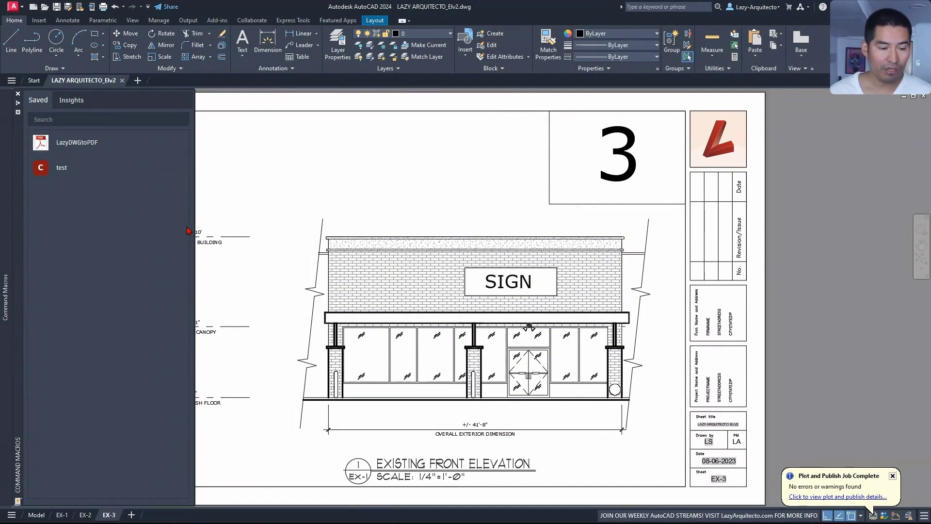
text(COMMANDMACROS)
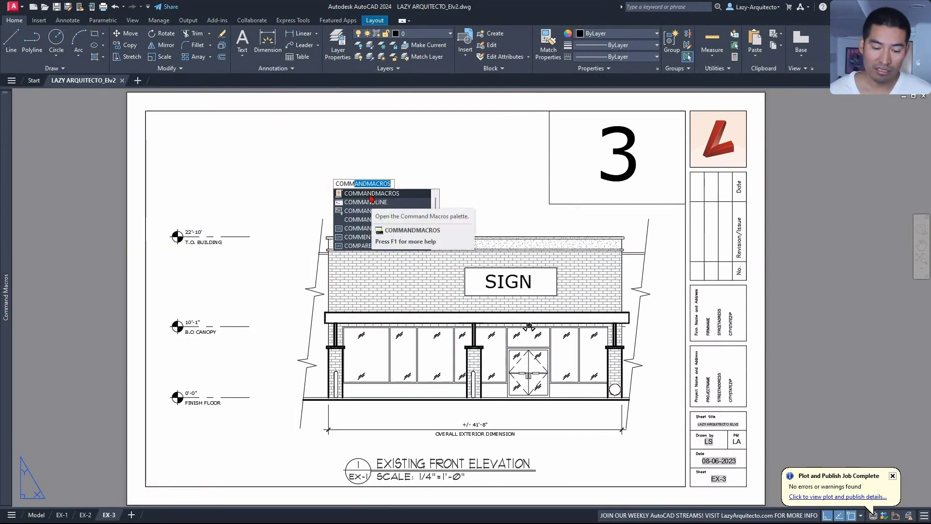
click(371, 194)
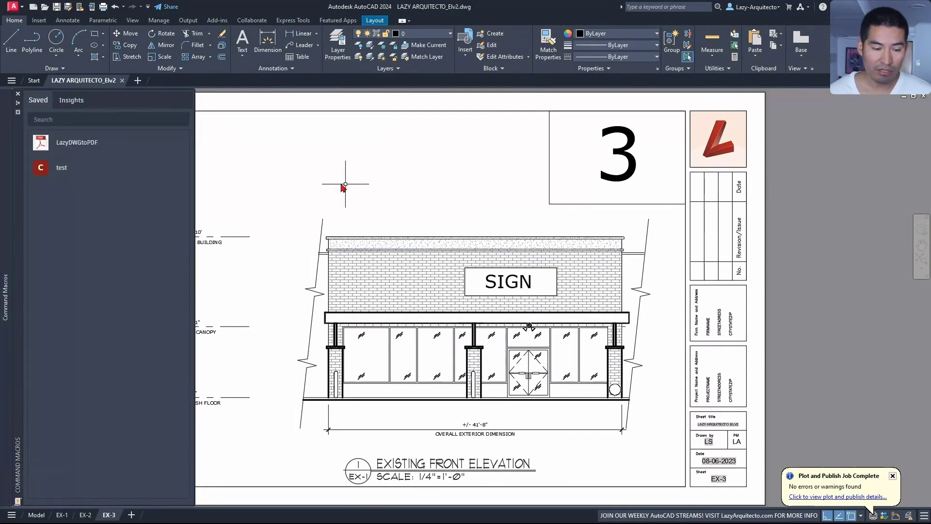
right_click(59, 168)
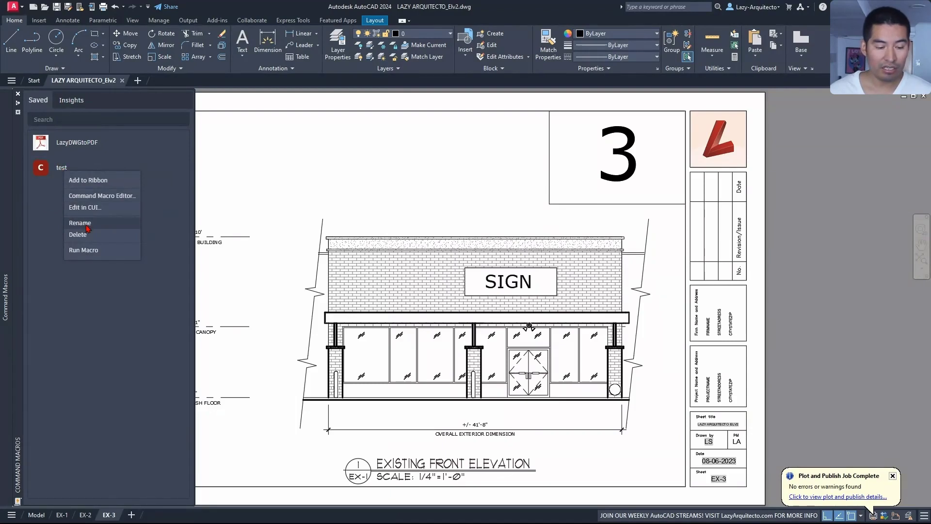
Open the test macro in the Command Macro Editor and rename it LazyDWGtoPDF.
click(98, 196)
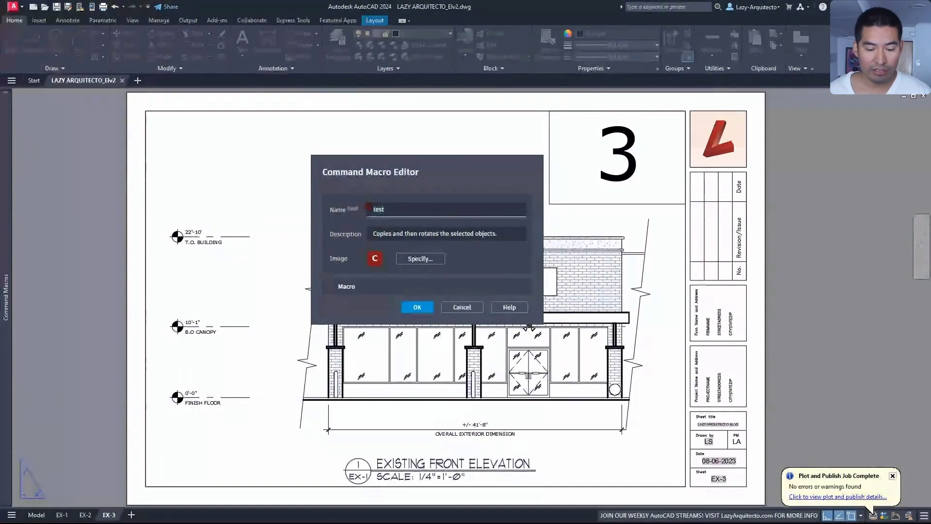
double_click(372, 209)
text(La)
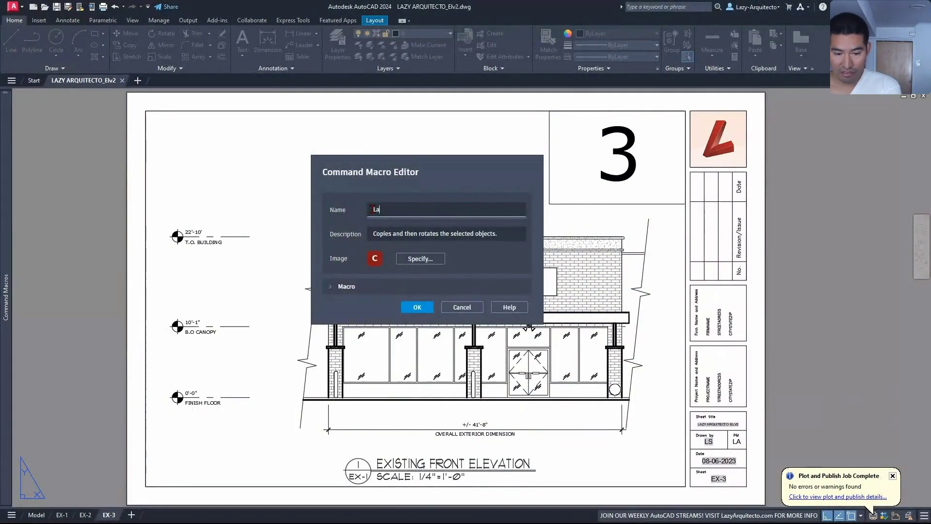
text(zyD)
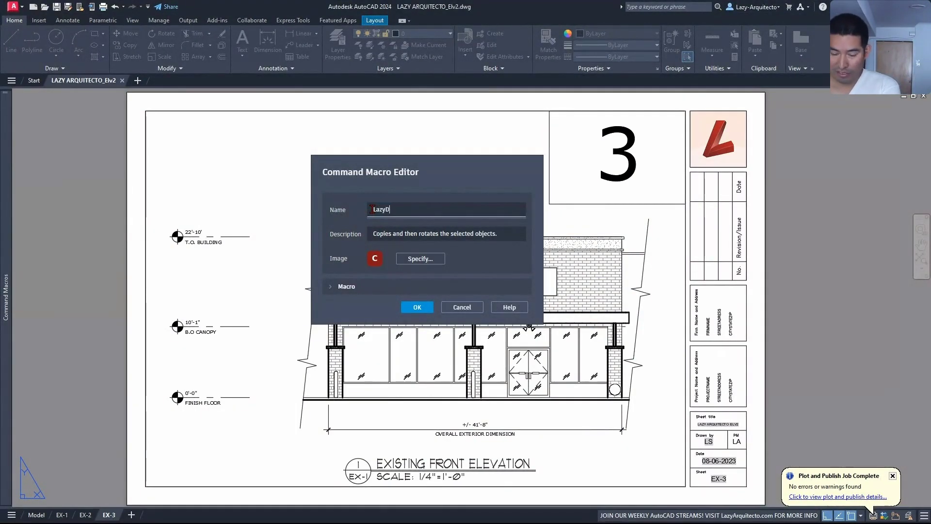
text(WGt)
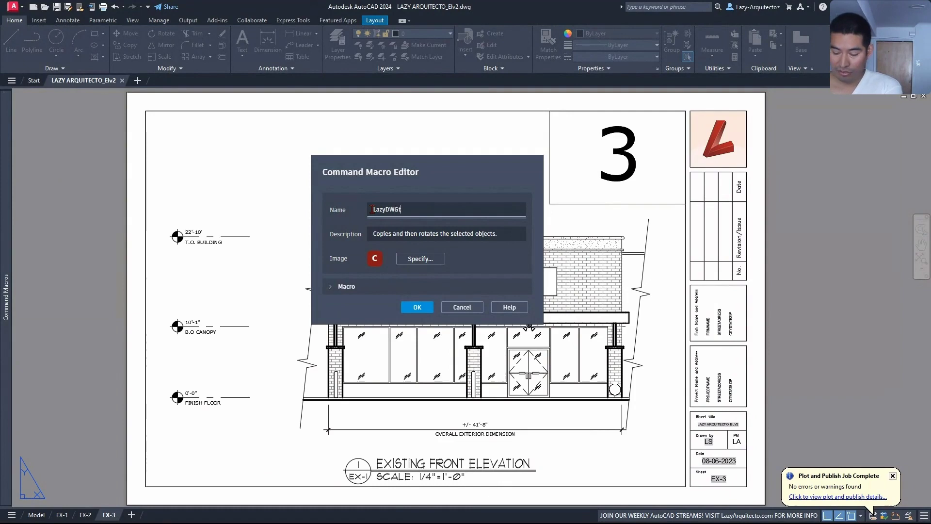
text(oPDF)
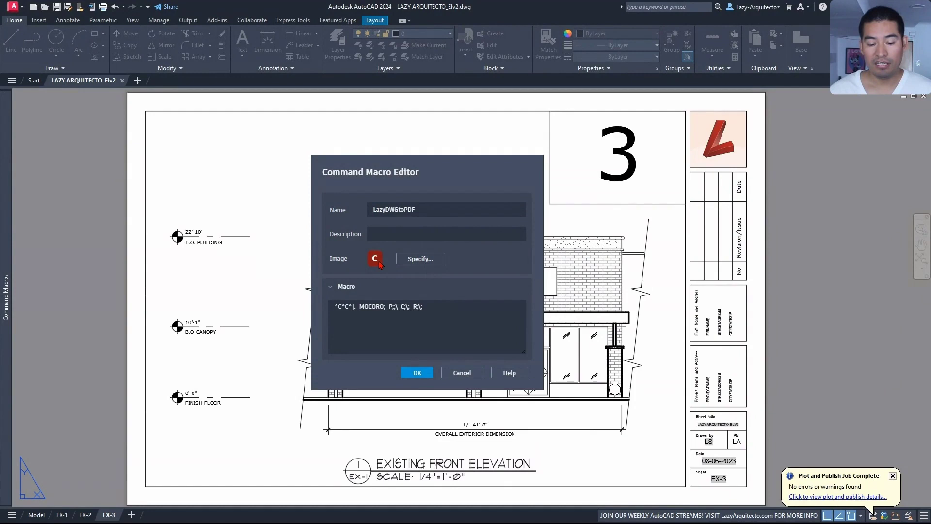
Assign the PDF png icon as the macro's image.
click(417, 263)
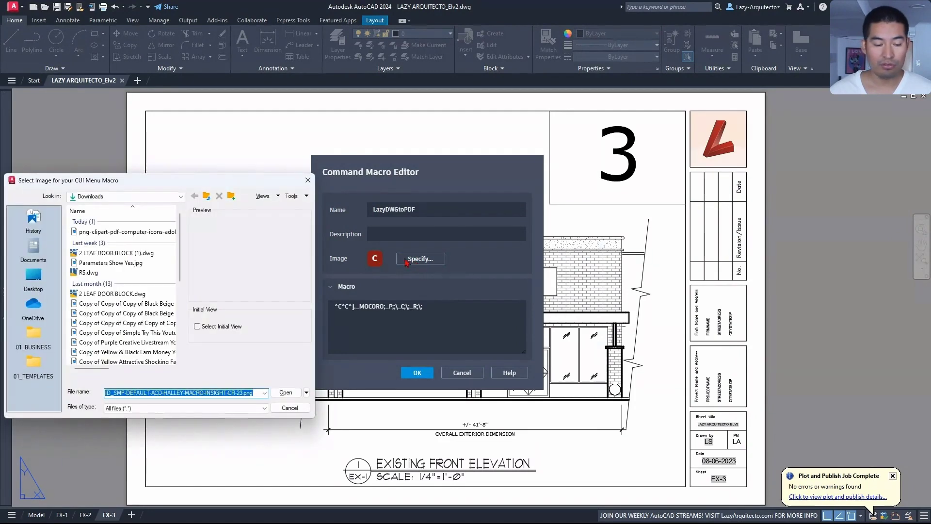
click(149, 234)
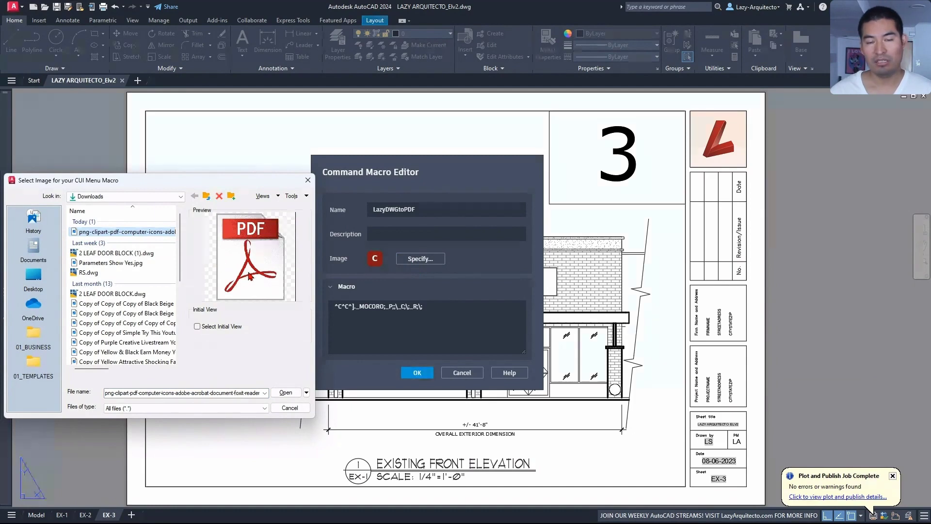
click(286, 392)
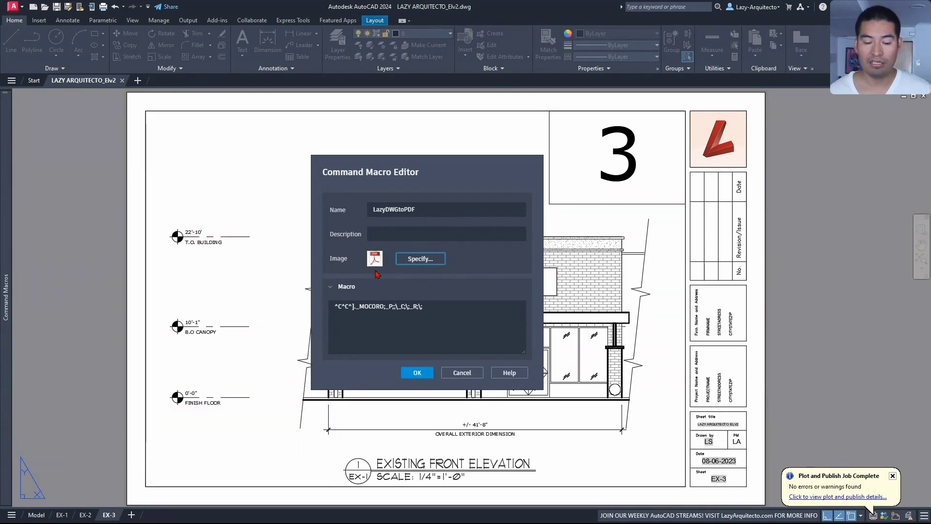
click(381, 304)
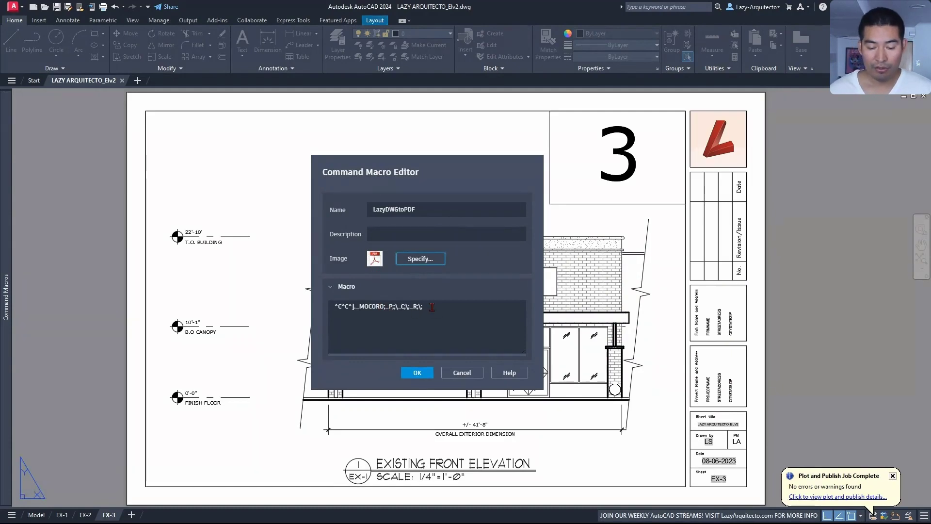
Replace the old commands after ^C^C^ with _QSAVE;AUTOPUBLISH; in the Macro box.
drag(432, 307, 353, 305)
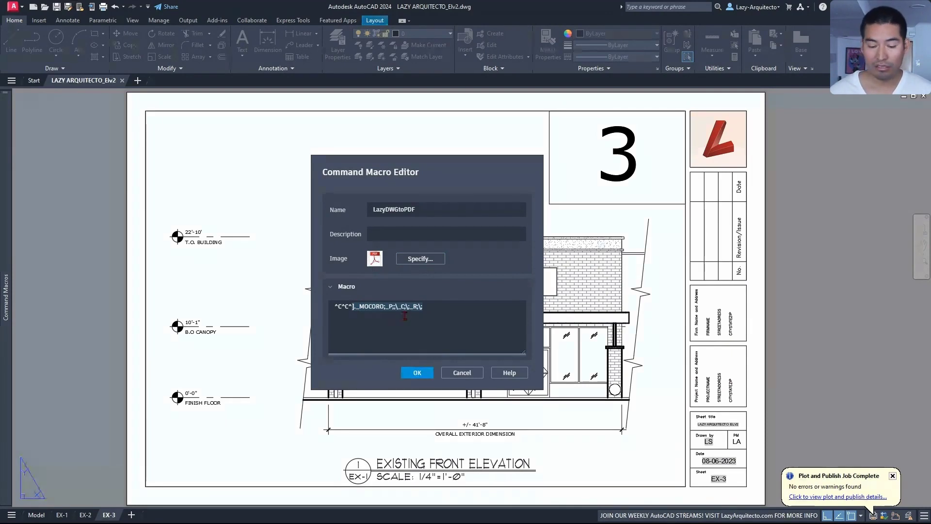
key(BackSpace)
drag(353, 306, 340, 307)
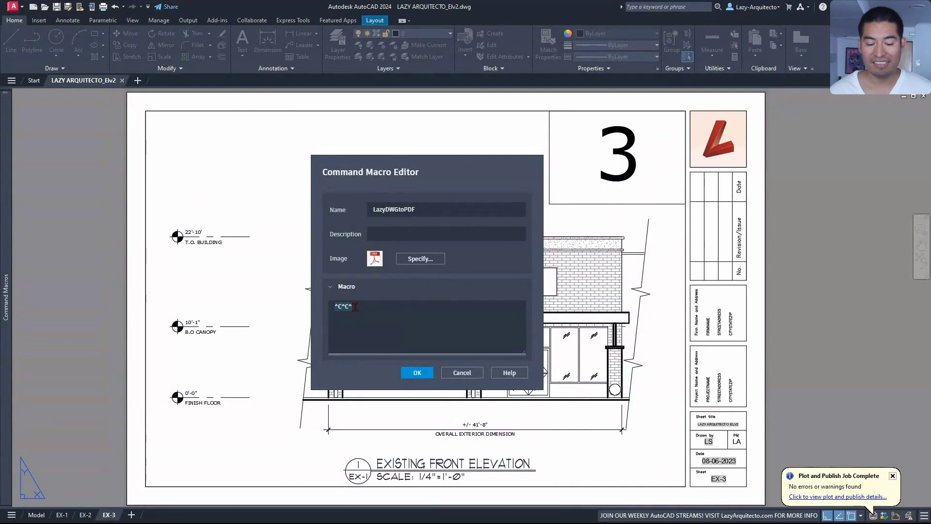
click(355, 307)
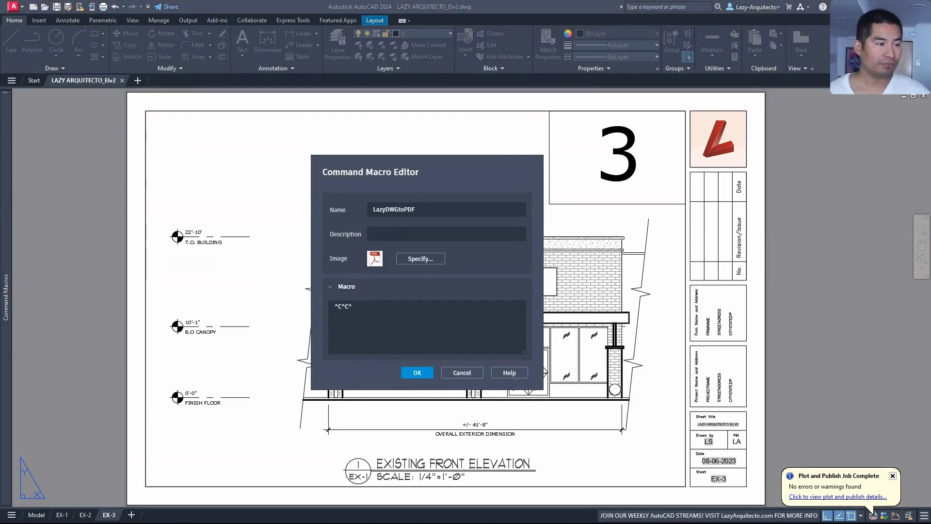
click(364, 302)
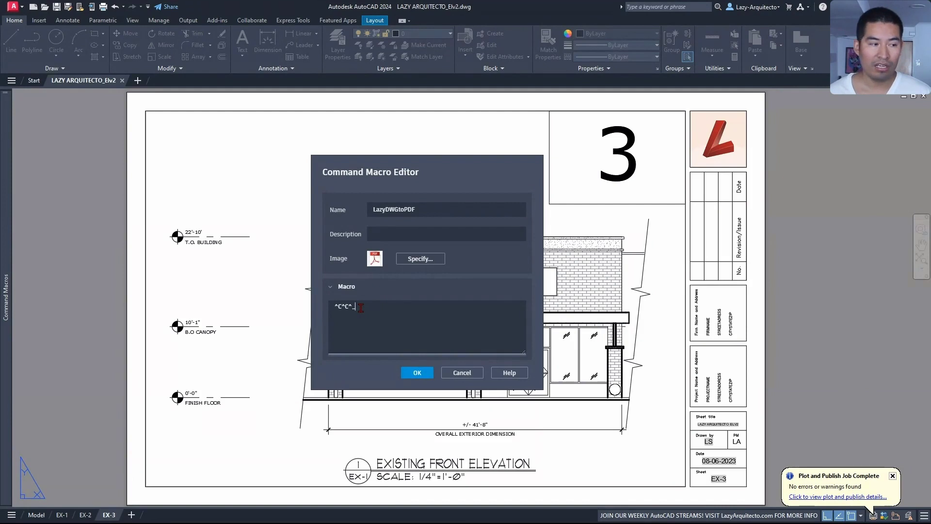
text(SA)
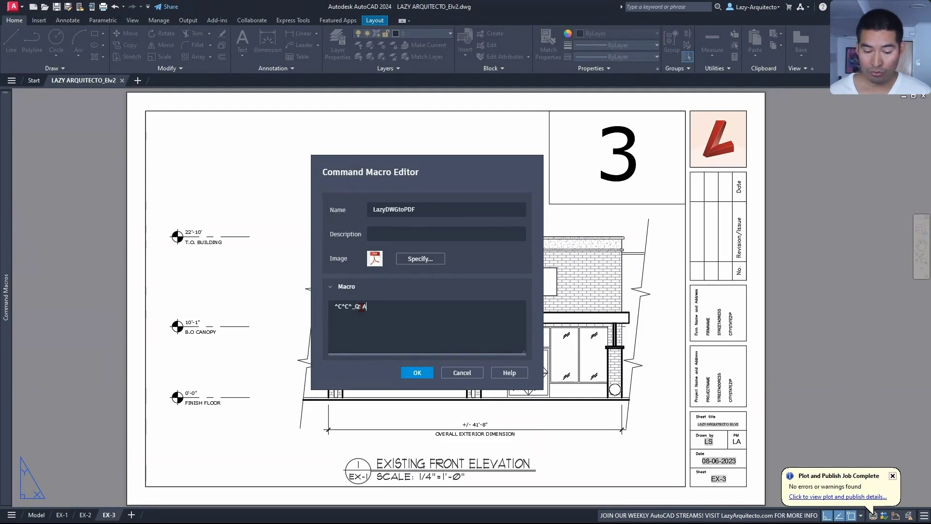
text(VE;)
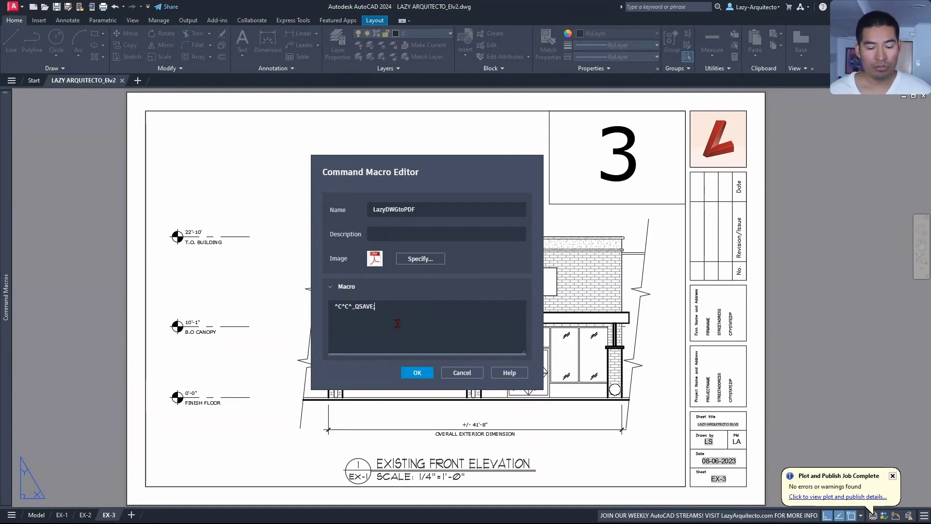
text(A)
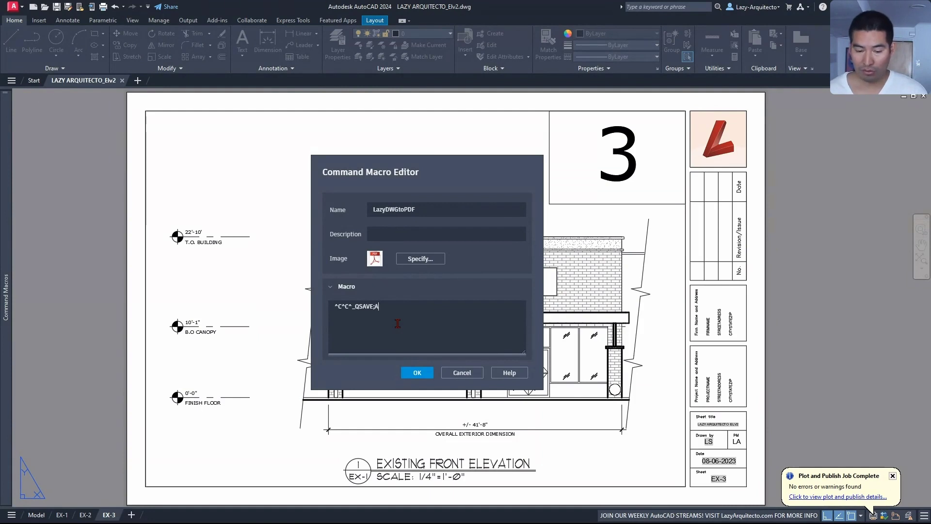
text(UTO)
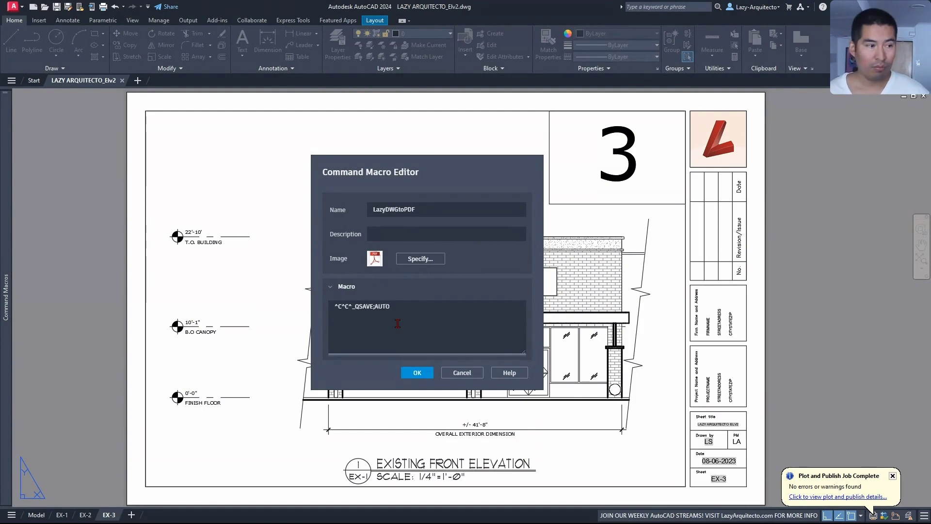
text(PUBLI)
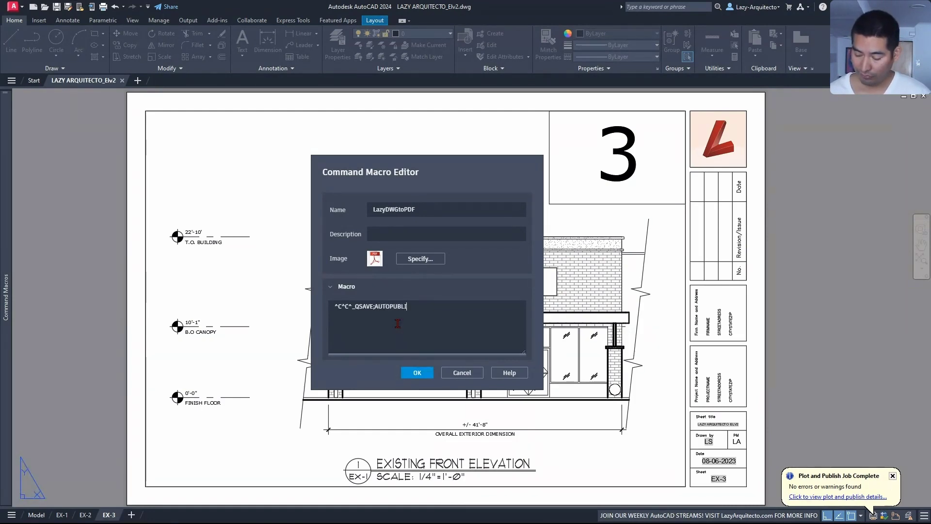
text(SH)
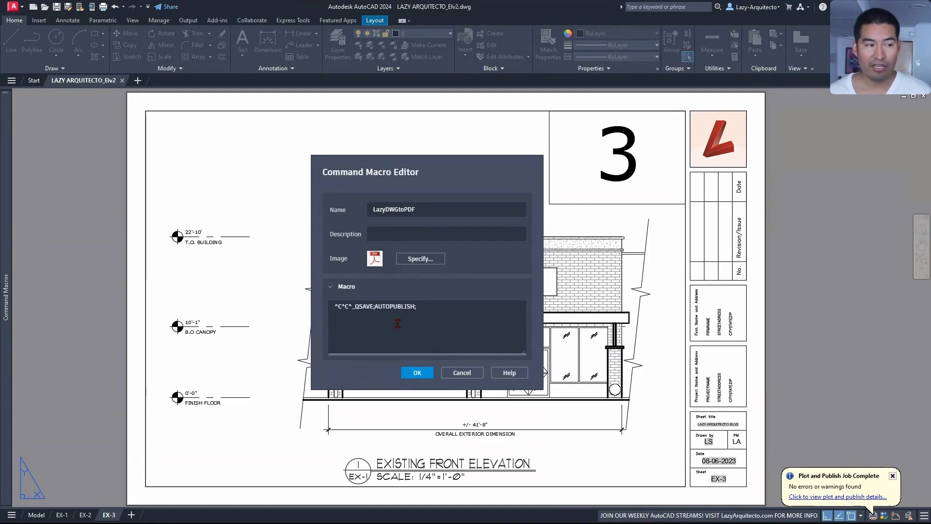
text(;)
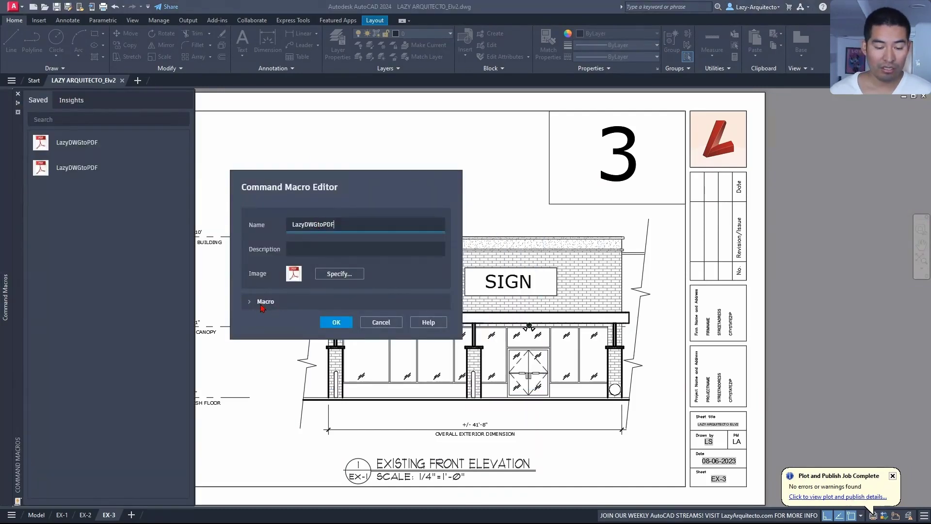
Append an alert reading "A PDF was created and saved on your drawing folder" after AUTOPUBLISH.
click(261, 306)
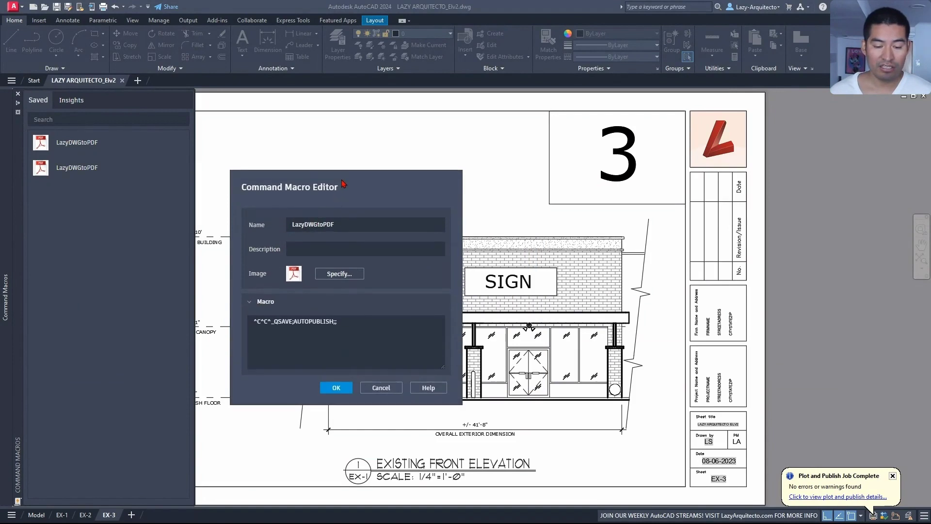
drag(343, 184, 431, 180)
click(430, 323)
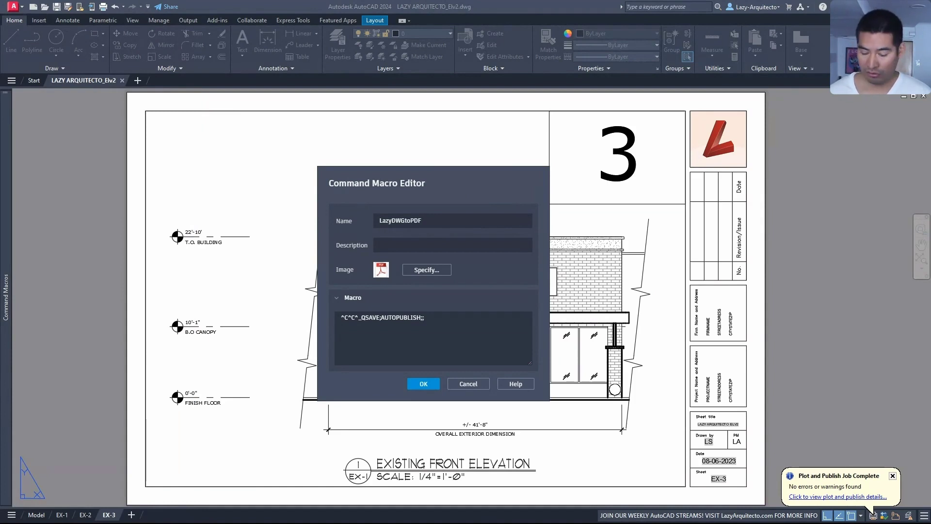
click(443, 317)
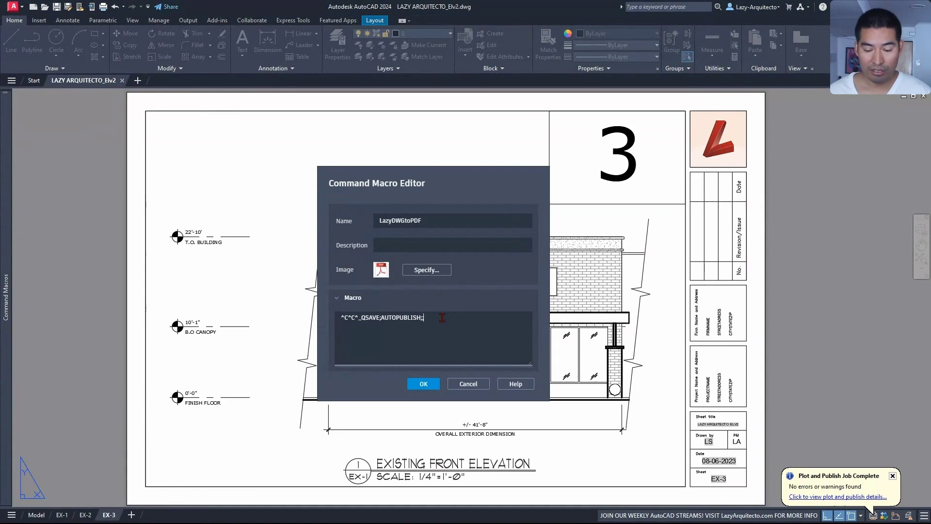
text((alert (strcat "A PDF was created and saved on your drawing folder")))
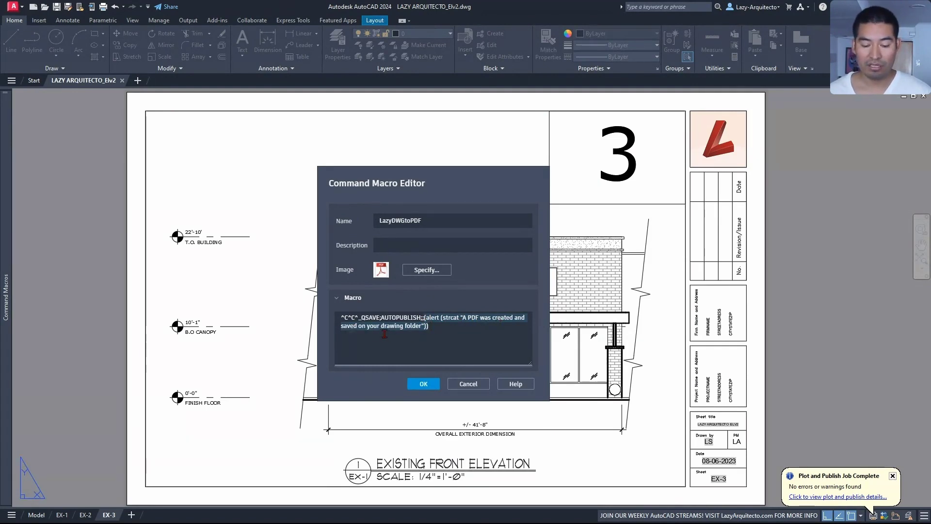
Save the macro, then reopen the second LazyDWGtoPDF macro in the Command Macro Editor.
click(423, 384)
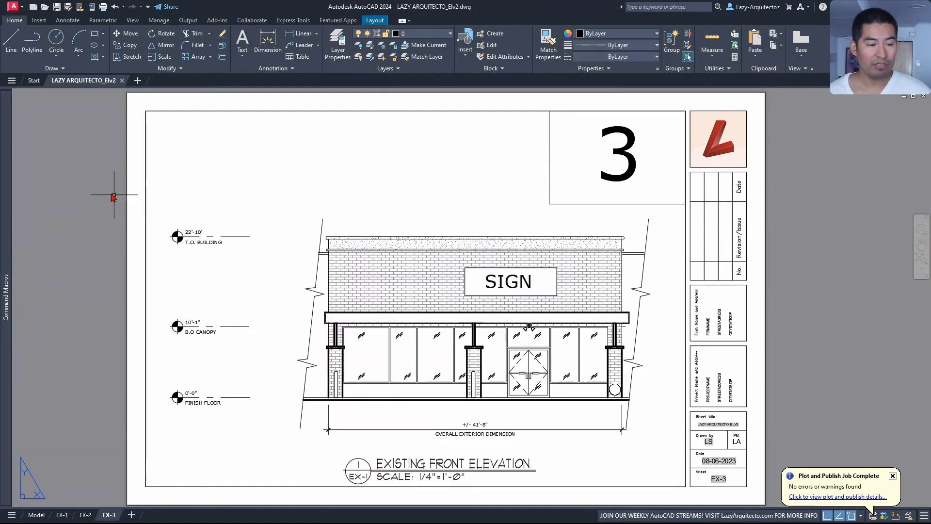
mouse_move(14, 146)
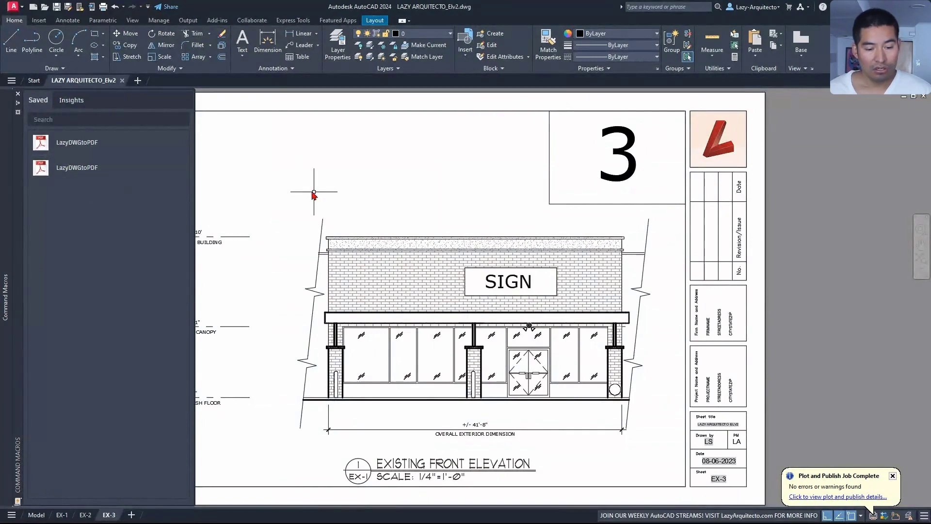
right_click(113, 170)
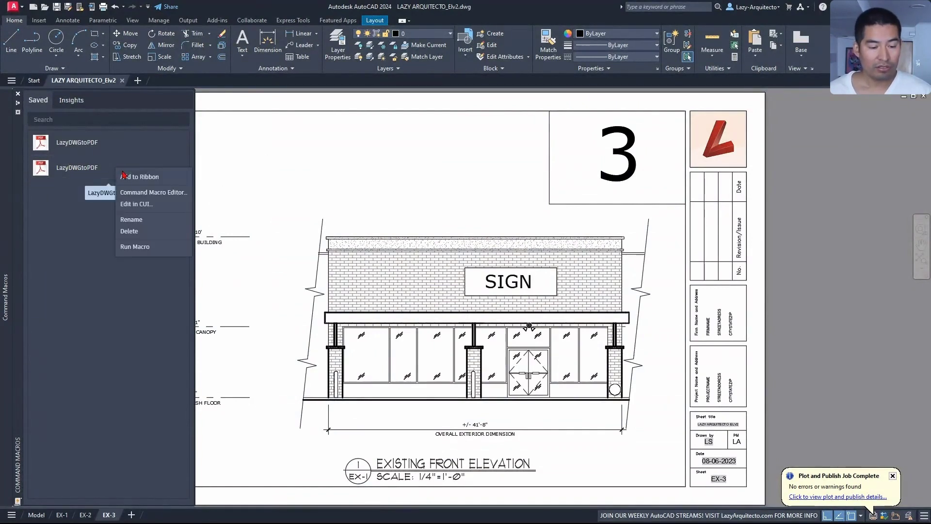
click(145, 194)
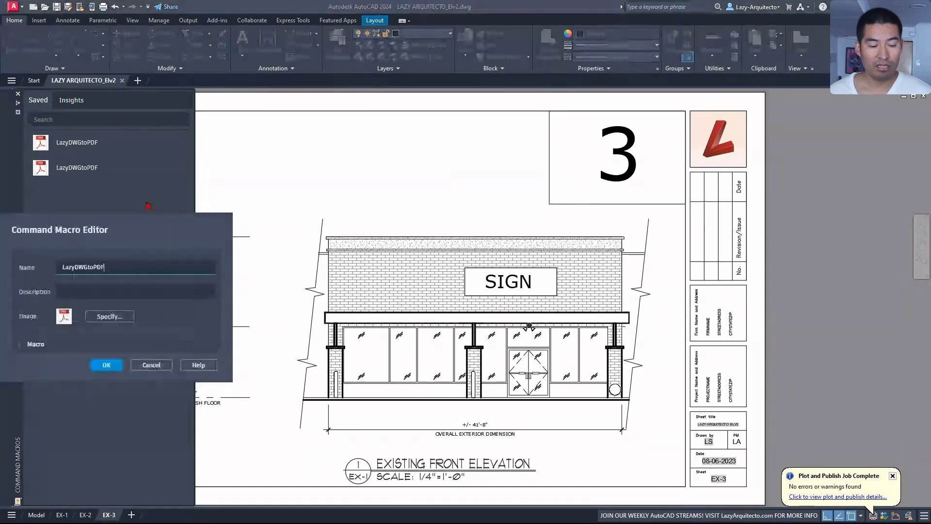
drag(149, 224, 461, 189)
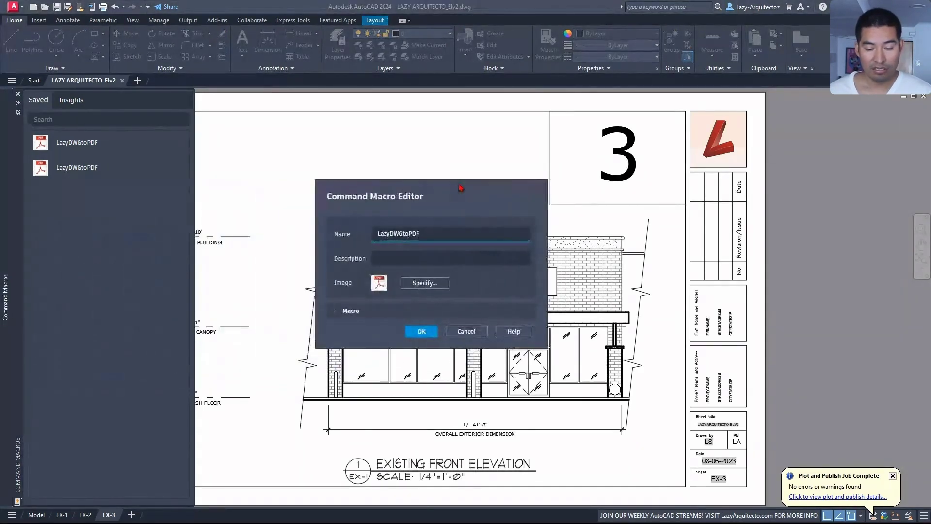
Paste the one-time publish-tab setup note into the Description and save the macro.
click(339, 313)
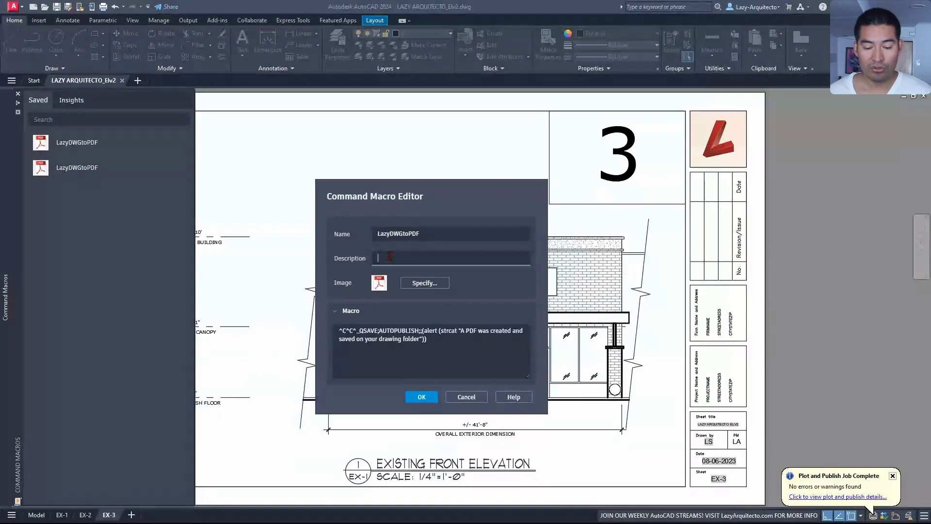
click(384, 254)
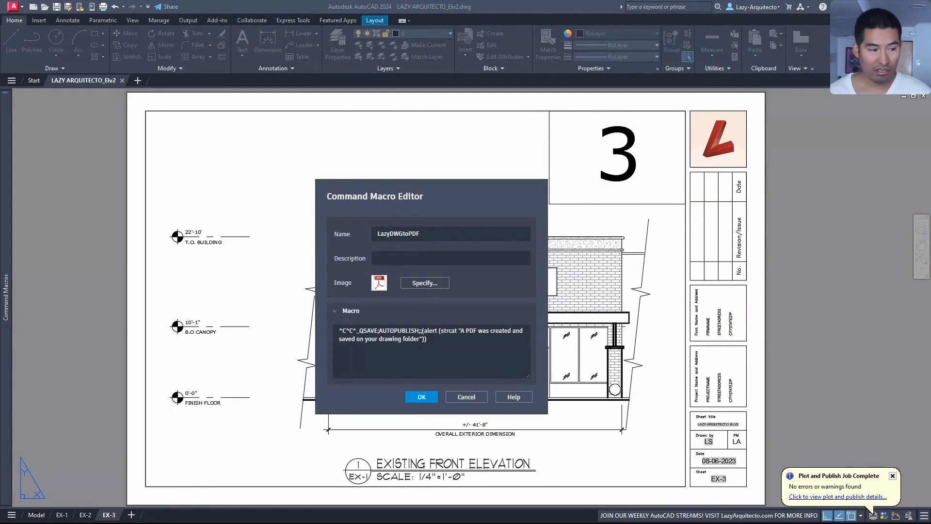
click(423, 255)
key(ctrl+v)
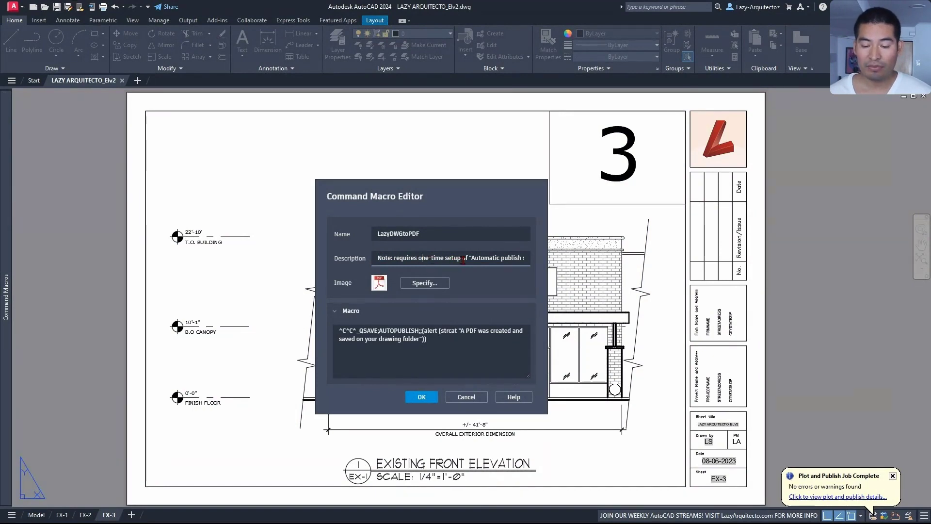
drag(469, 260, 402, 256)
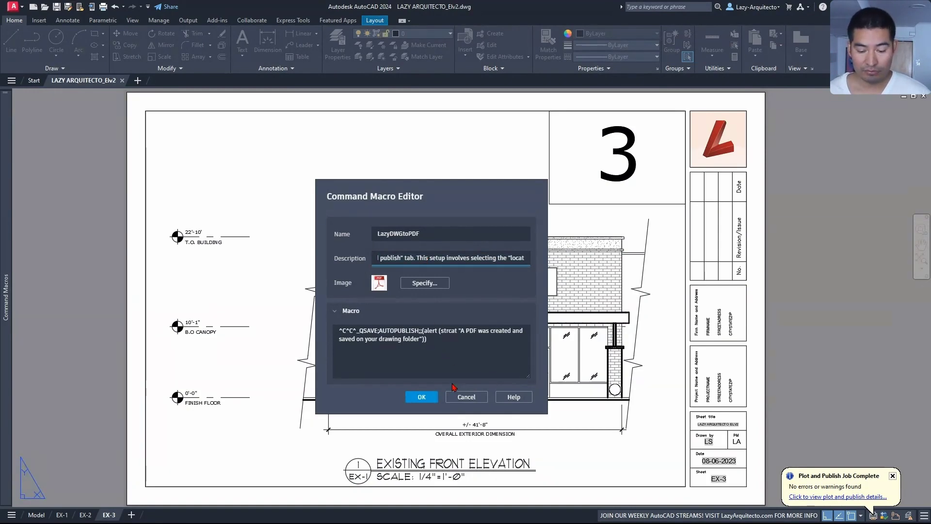
click(421, 397)
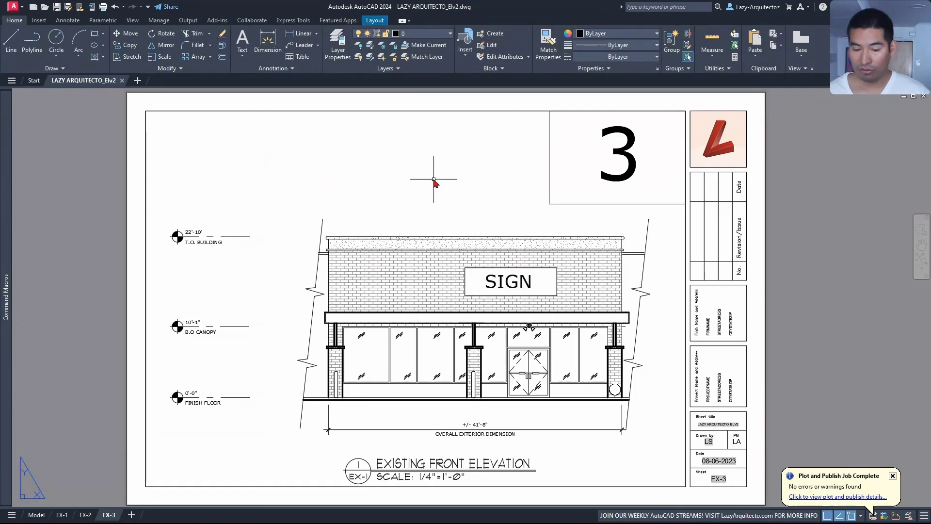
Open the Automatic Publish Settings from the Options Plot and Publish tab using OP.
text(OP)
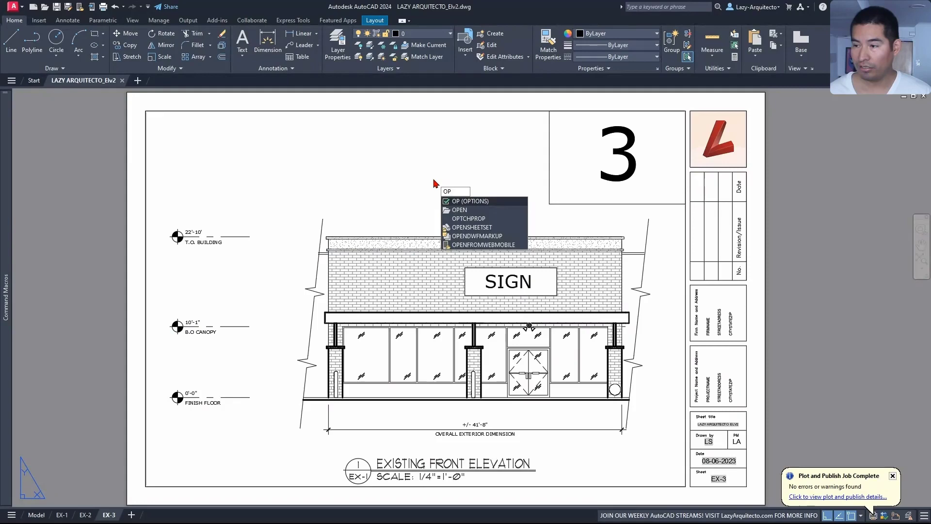
key(Return)
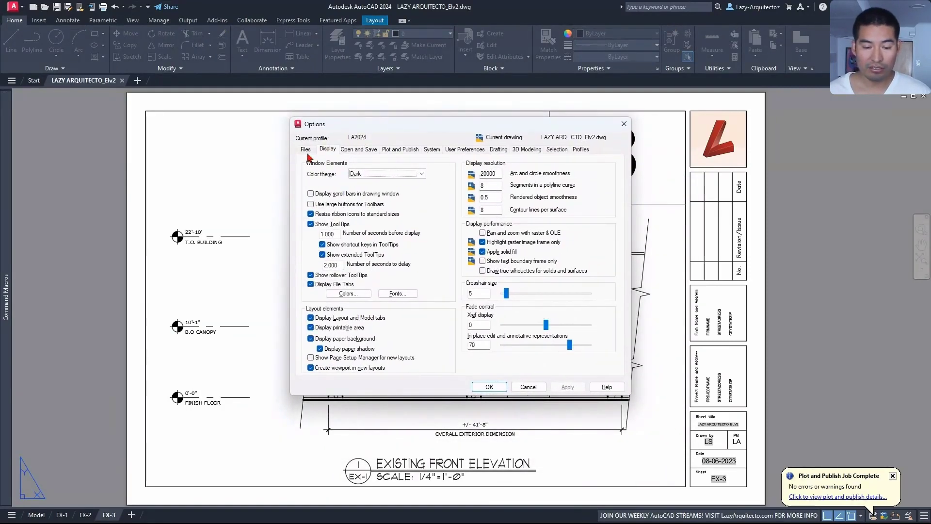
click(400, 151)
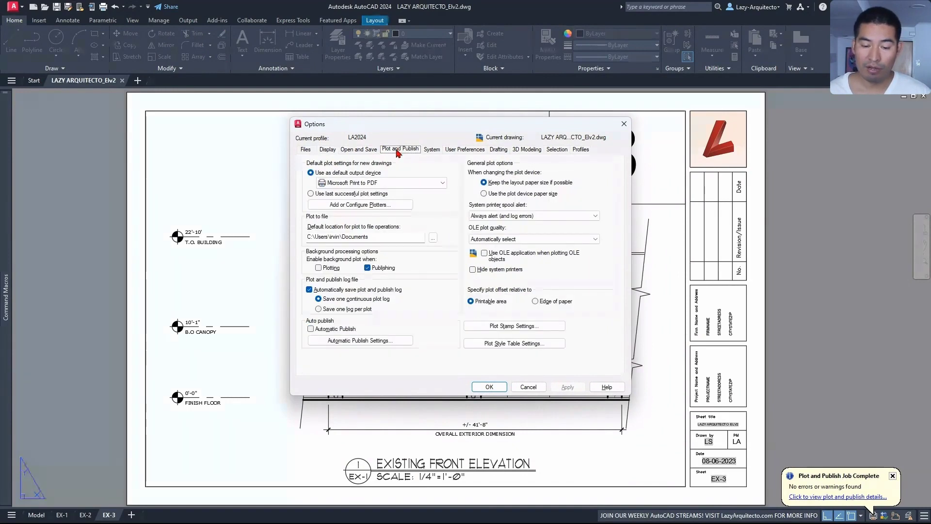
click(350, 343)
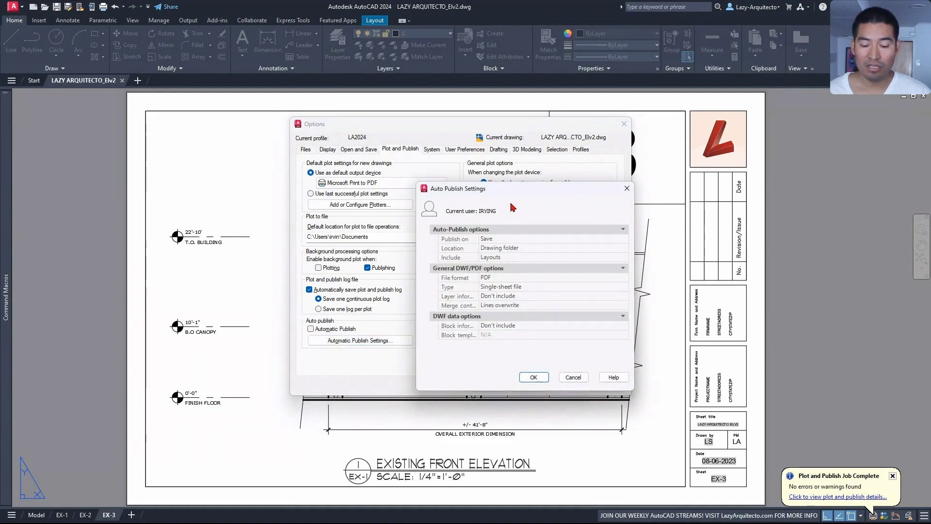
drag(488, 188, 392, 154)
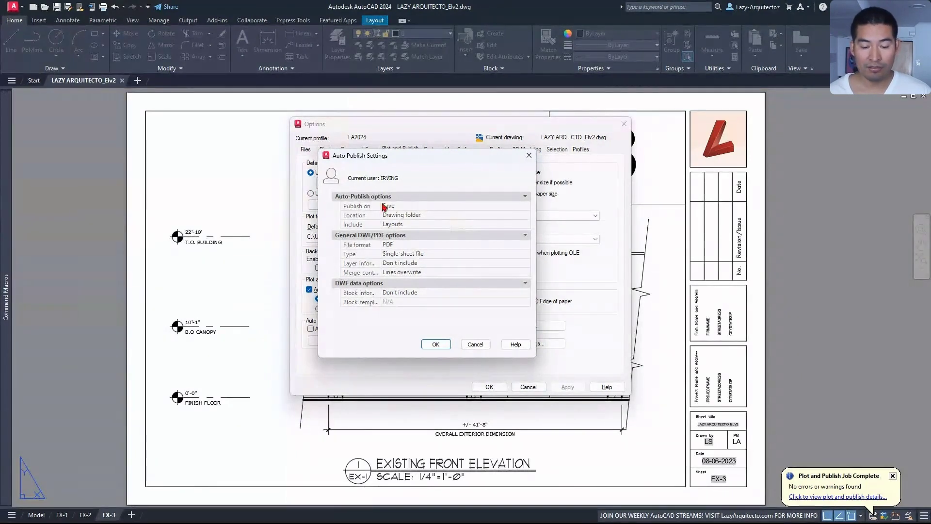
Confirm publishing happens on Save with Drawing folder as the output location.
click(414, 207)
click(414, 207)
click(416, 215)
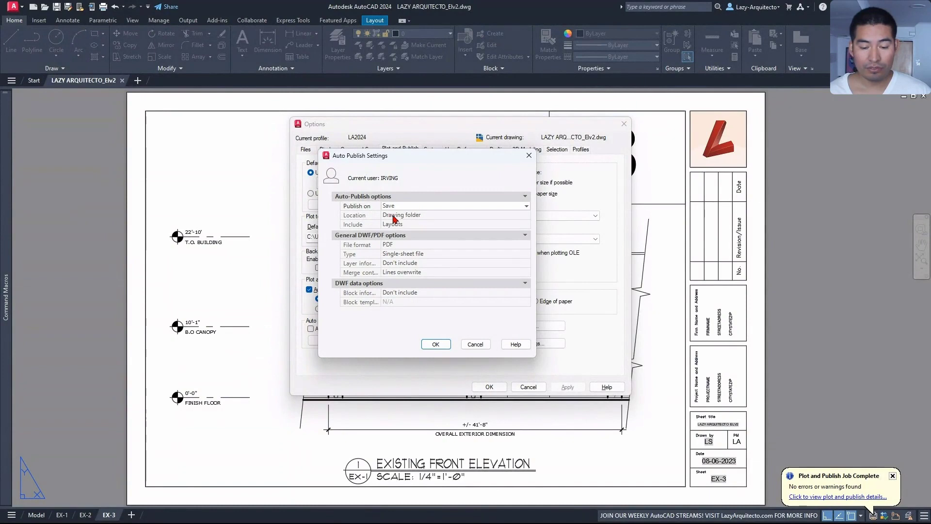
click(425, 217)
click(427, 216)
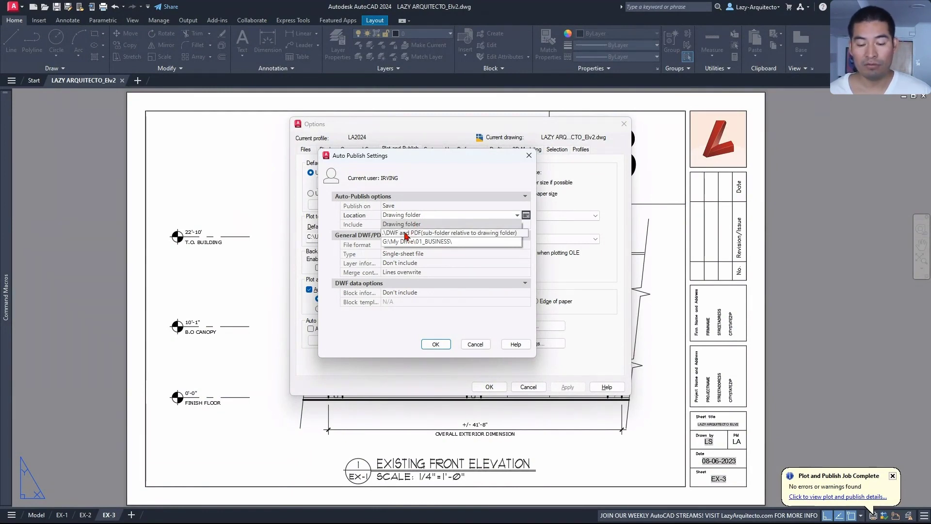
click(407, 217)
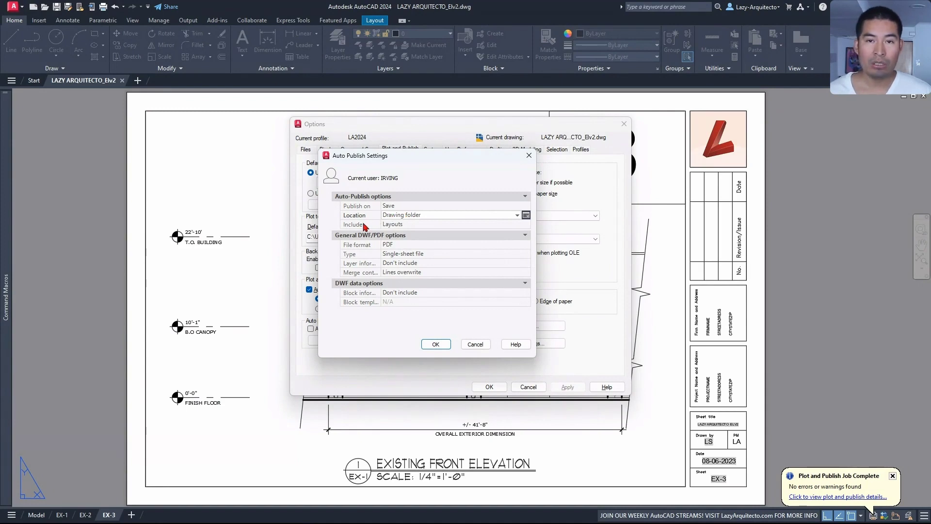
Confirm it publishes Layouts only as PDF in single-sheet files.
click(425, 225)
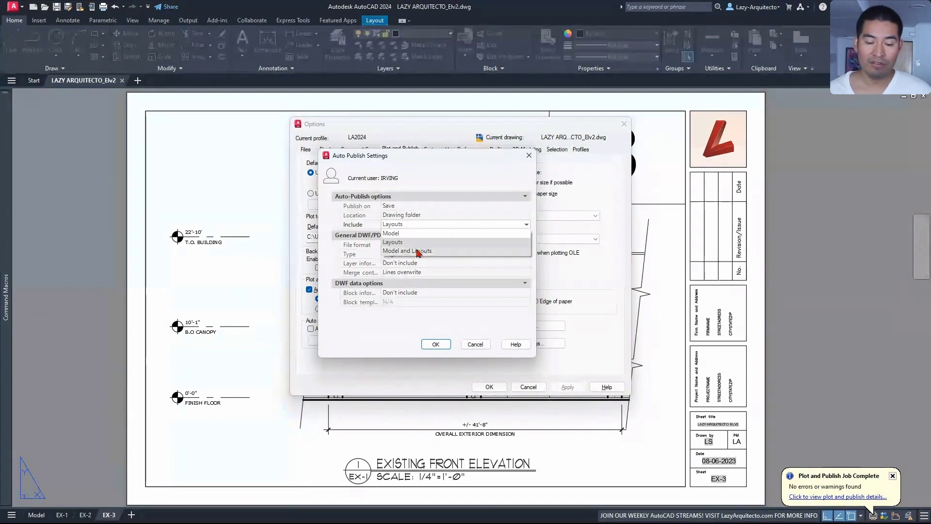
click(409, 242)
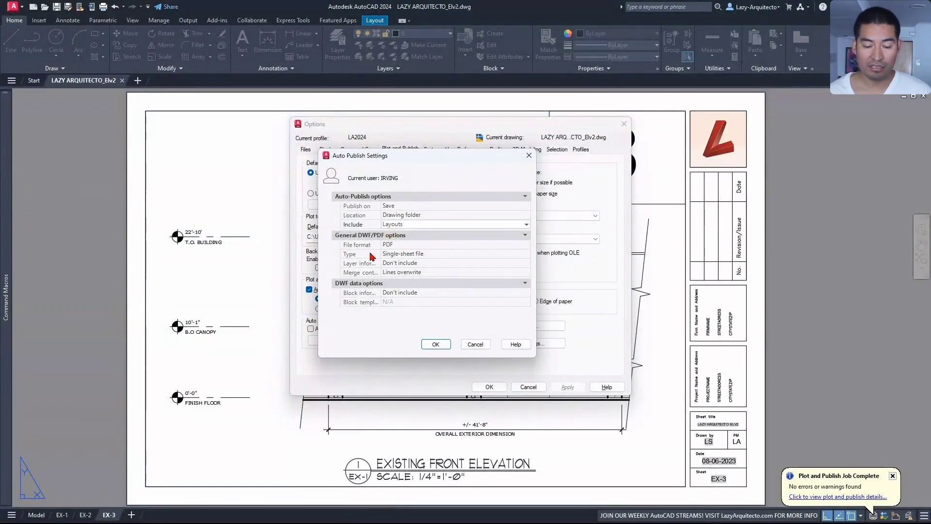
click(417, 245)
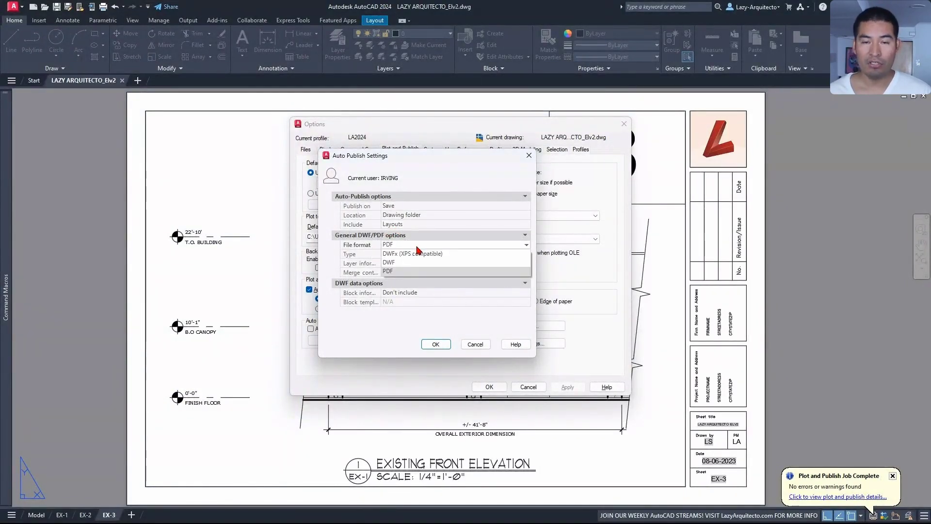
click(415, 271)
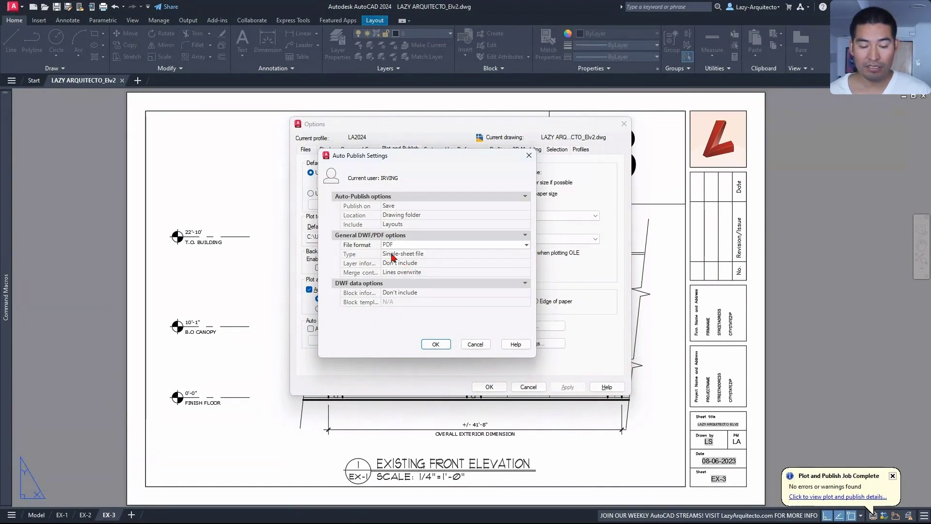
click(427, 255)
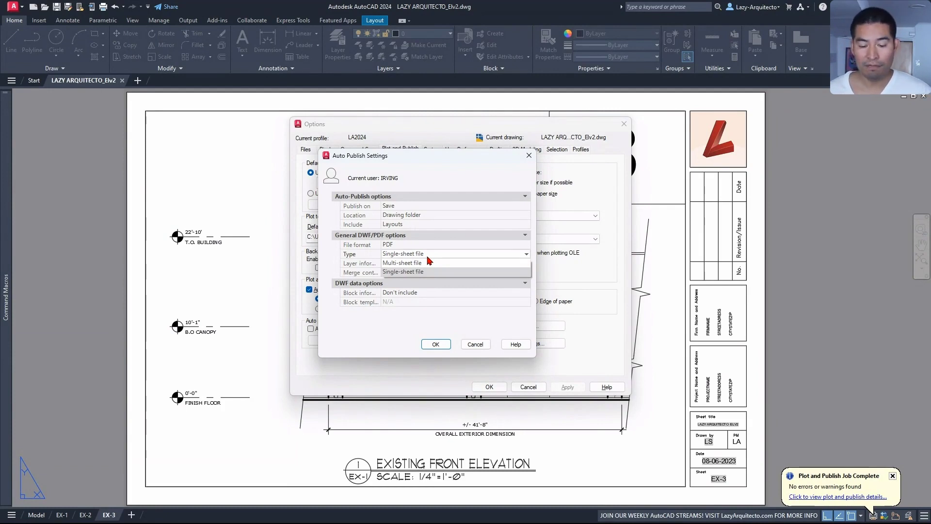
click(428, 256)
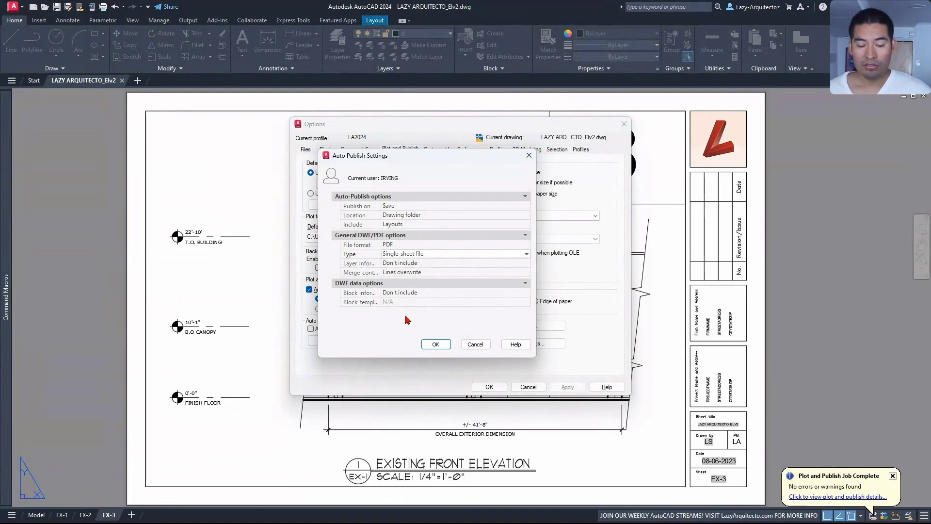
Accept the publish settings and Options, run LazyDWGtoPDF, and dismiss the PDF-saved alert.
click(436, 345)
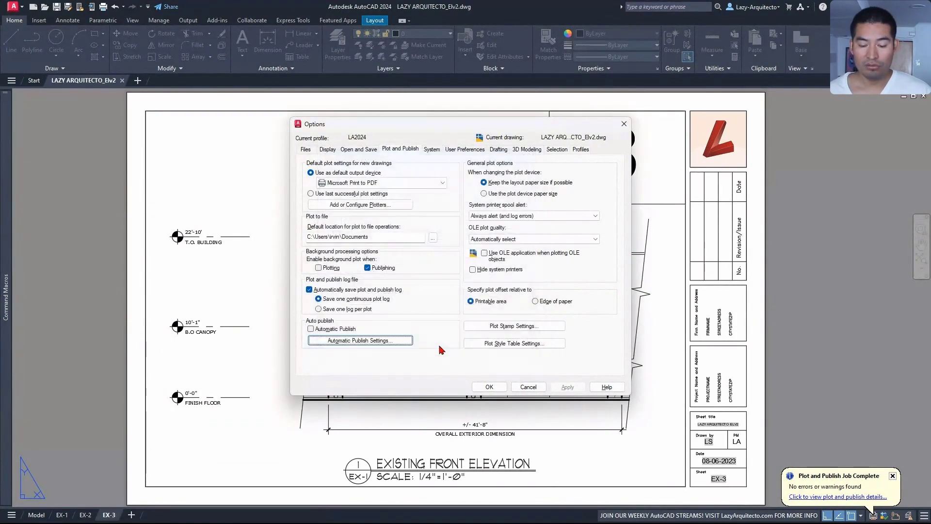
click(490, 387)
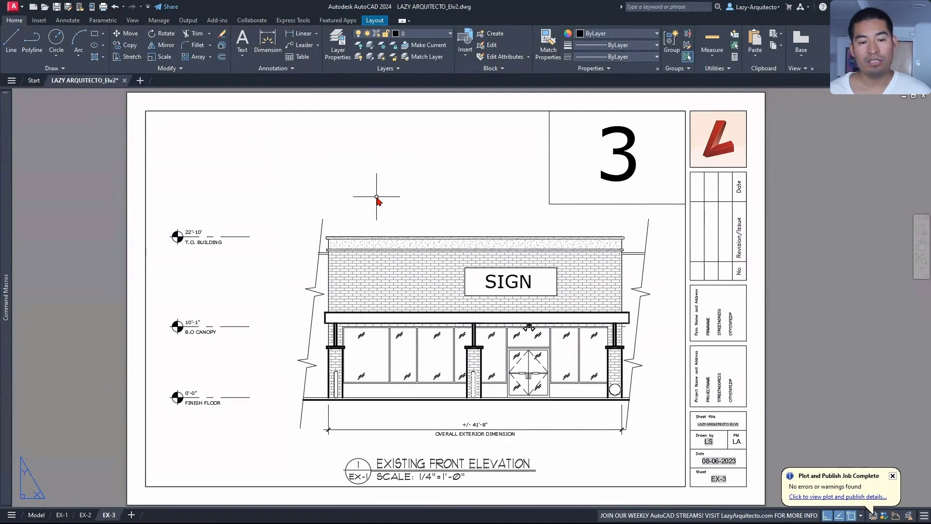
mouse_move(10, 125)
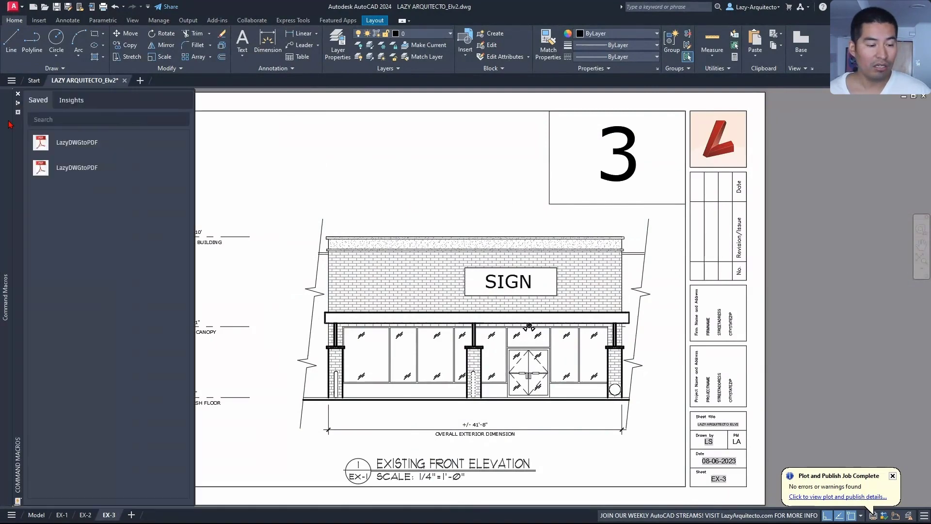
click(93, 176)
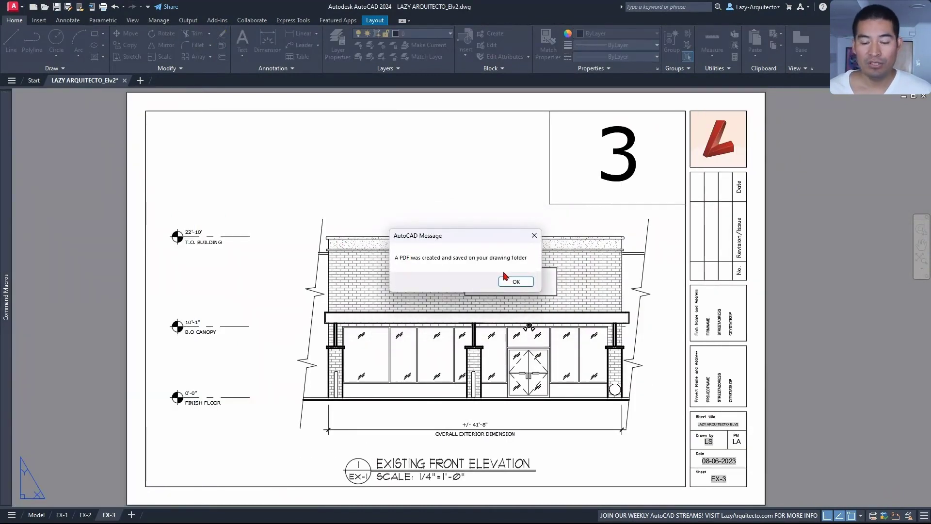
click(516, 282)
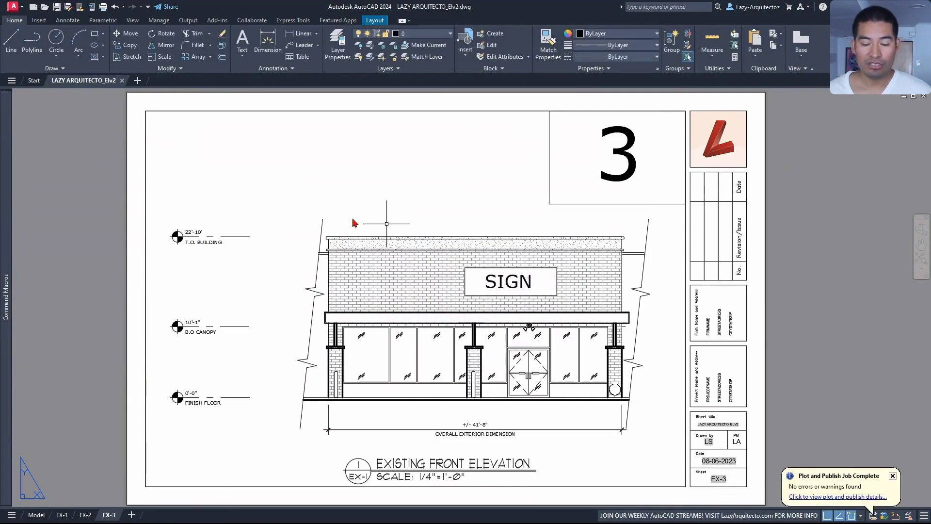